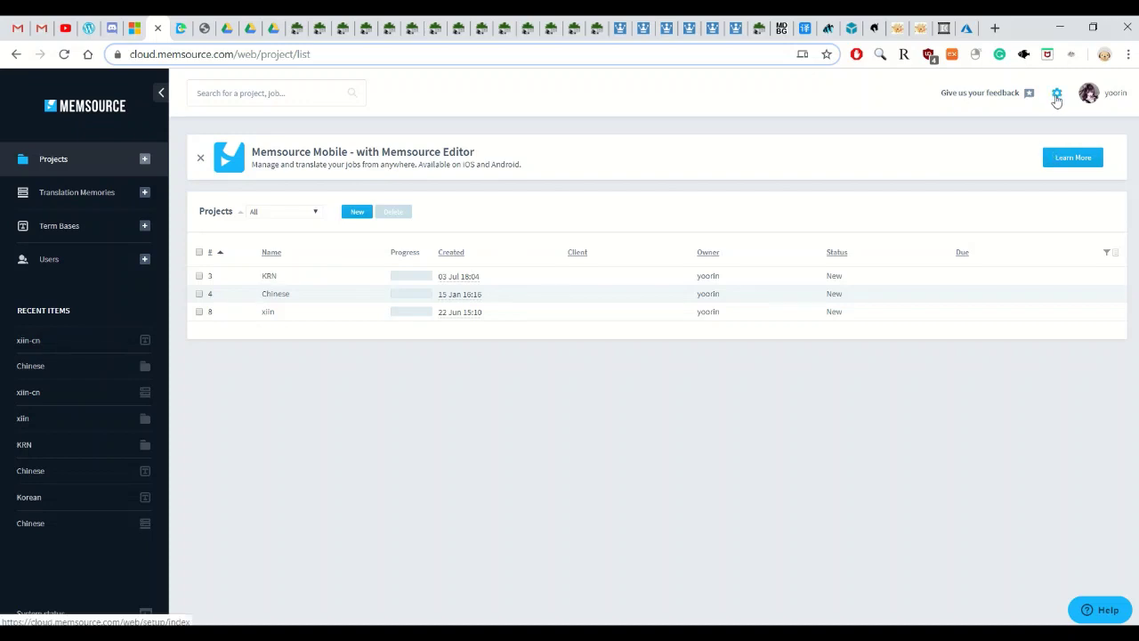
Open the Machine Translation Engines settings from the account setup page.
click(1056, 96)
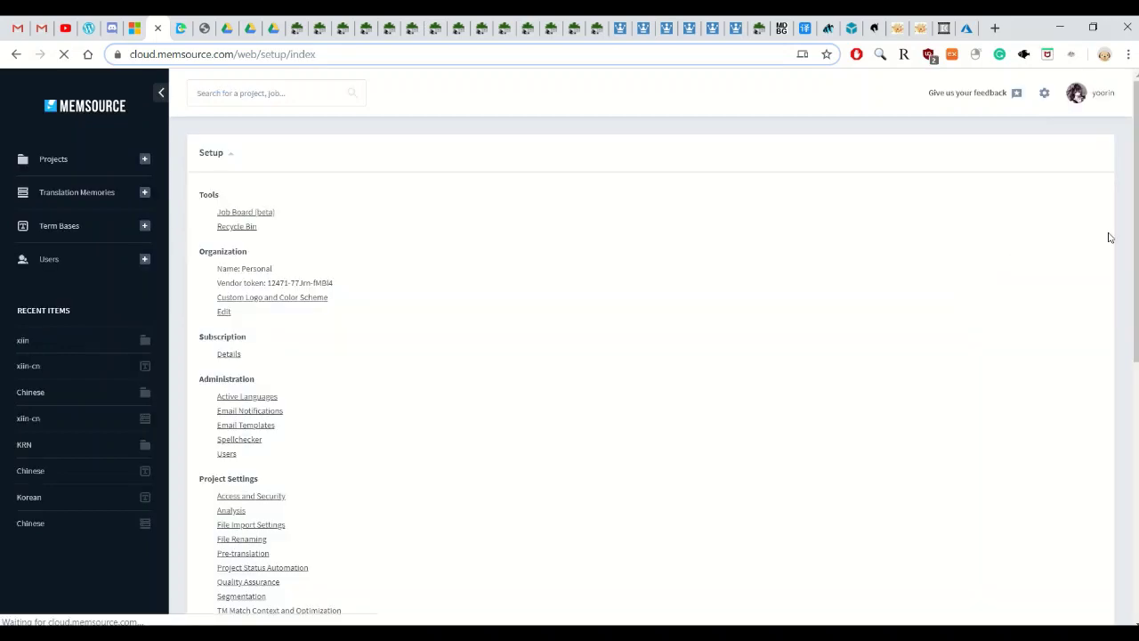
drag(1135, 178, 1125, 436)
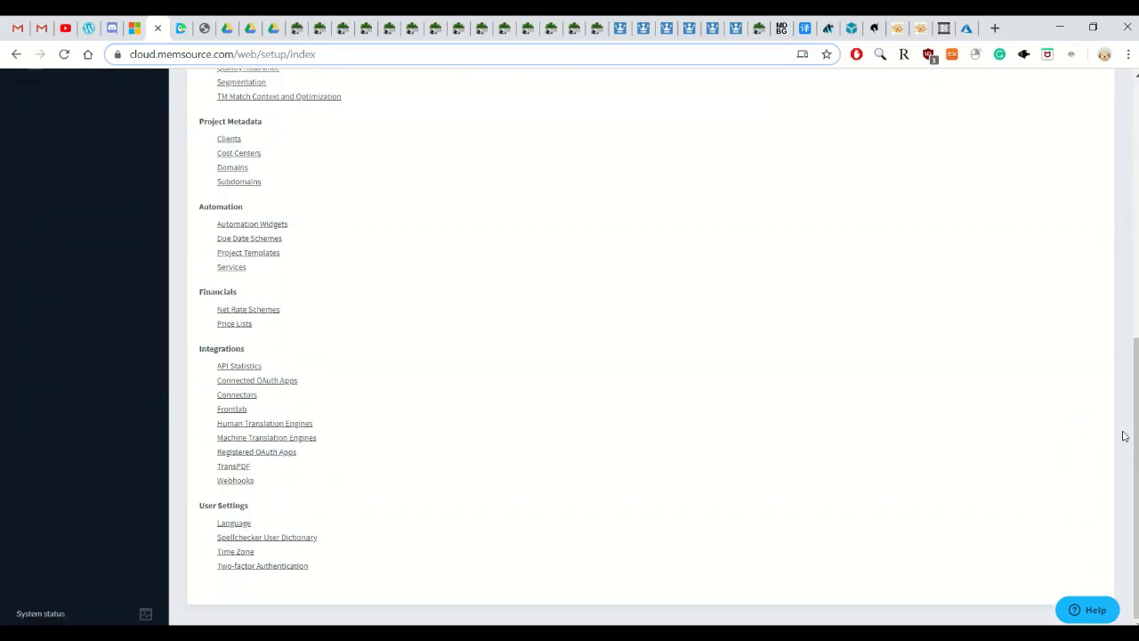
click(269, 442)
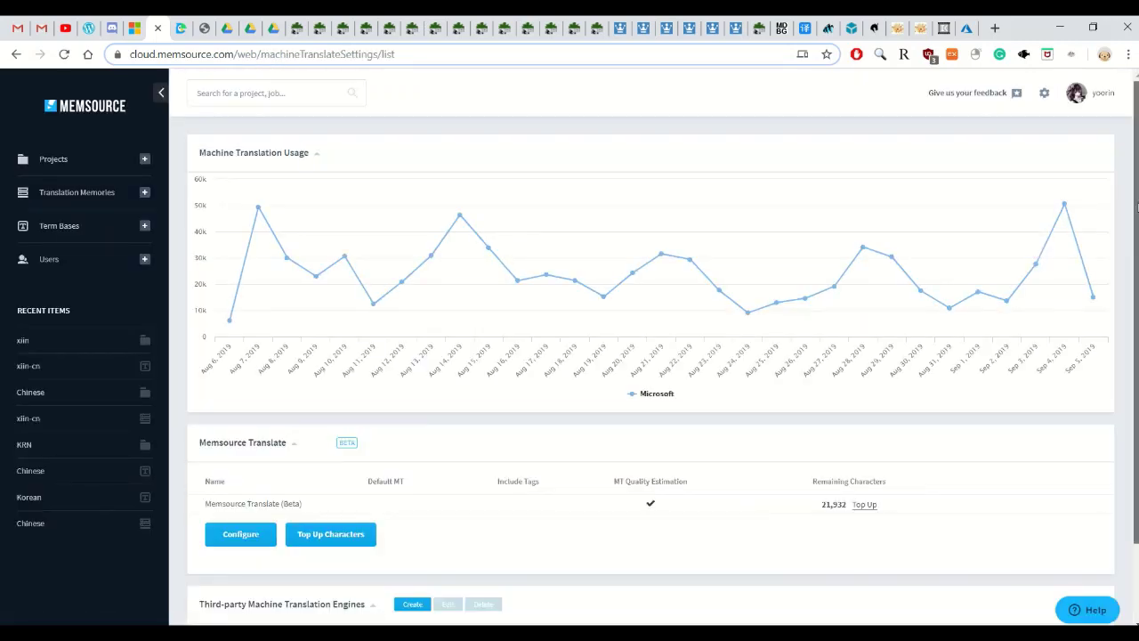
Open the Memsource Translate configuration and save it with Google Translate as the selected engine.
scroll(1135, 239, down, 1)
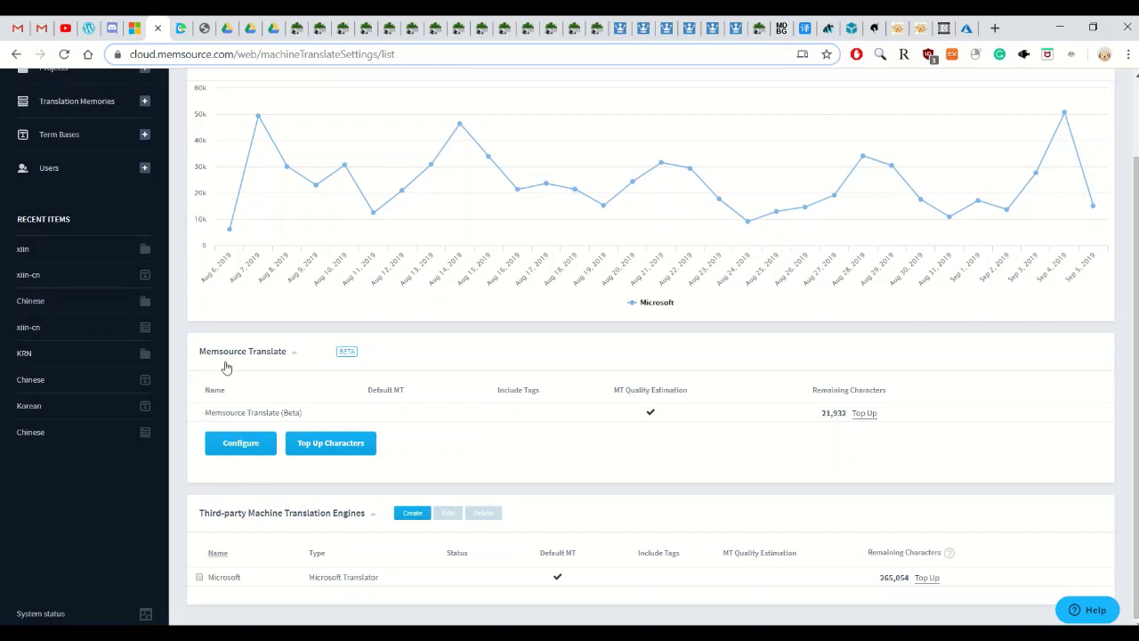
click(234, 449)
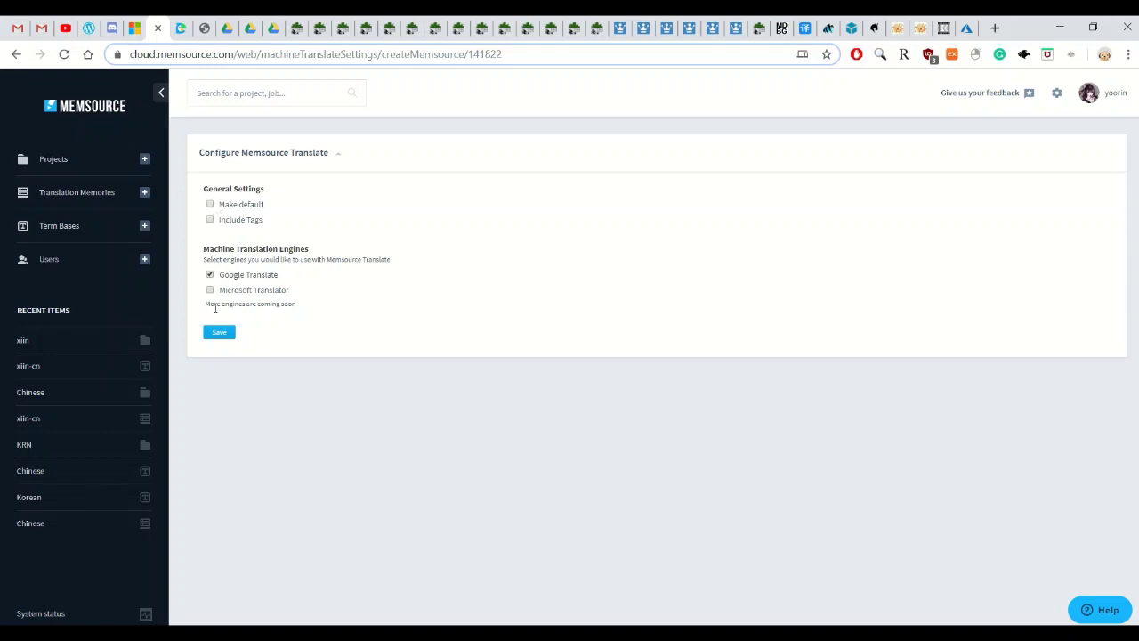
click(213, 335)
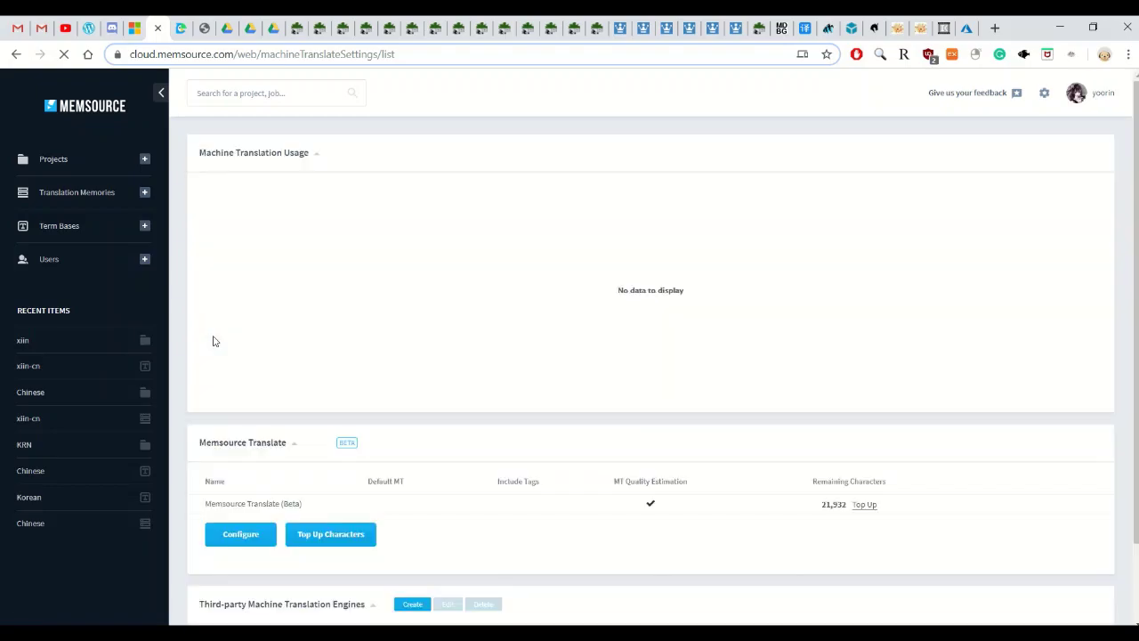
Start creating a third-party machine translation engine of type Microsoft Translator.
scroll(1134, 187, down, 2)
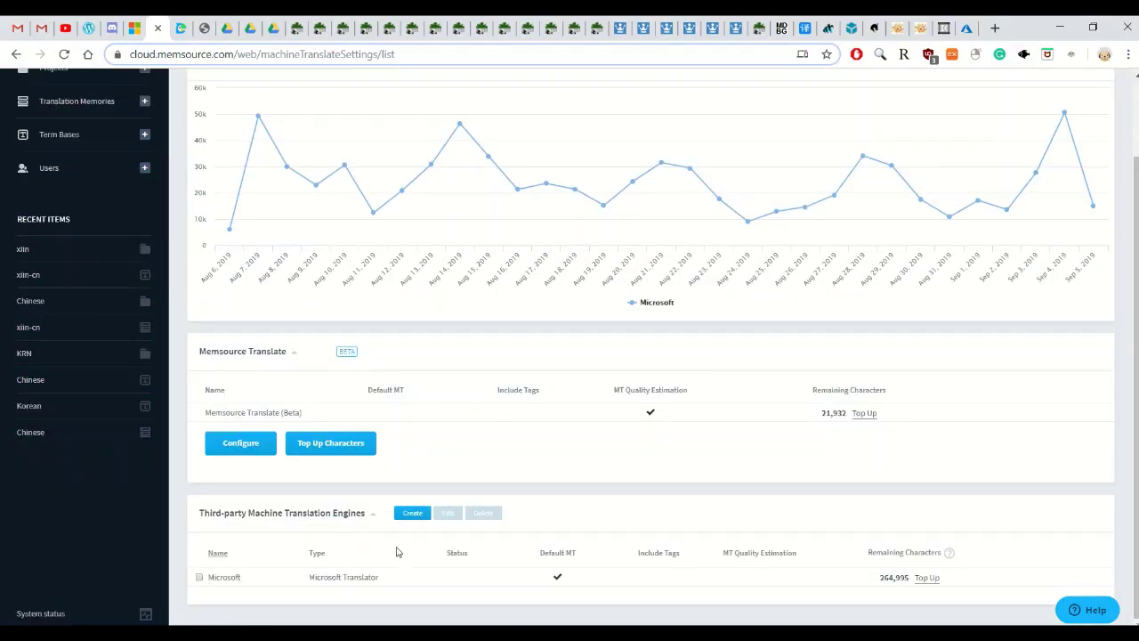
click(410, 515)
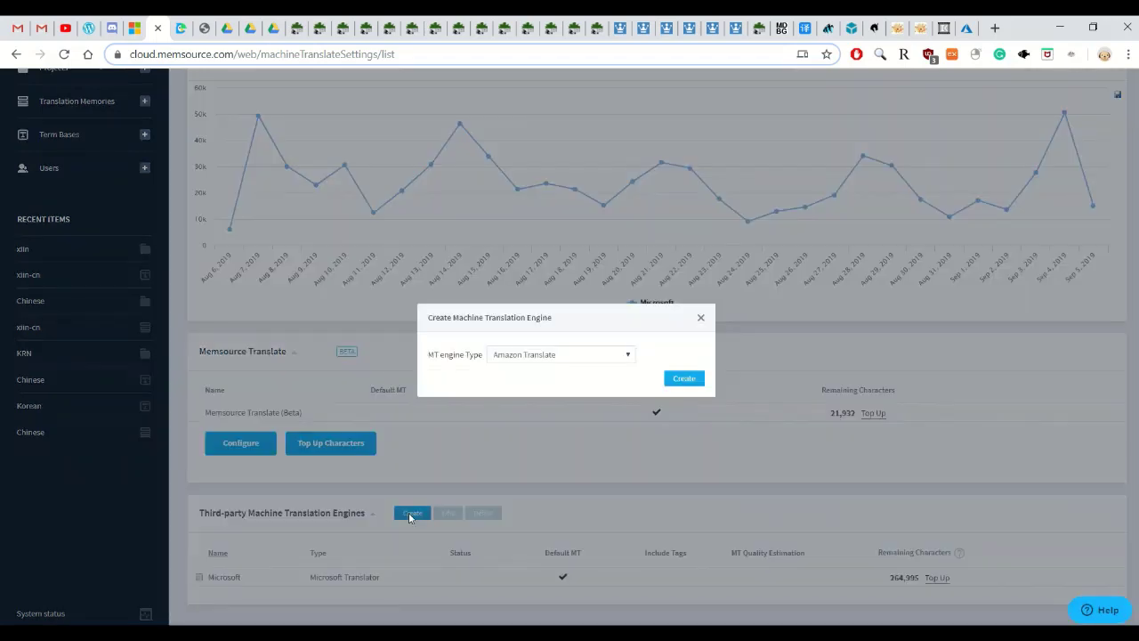
click(557, 357)
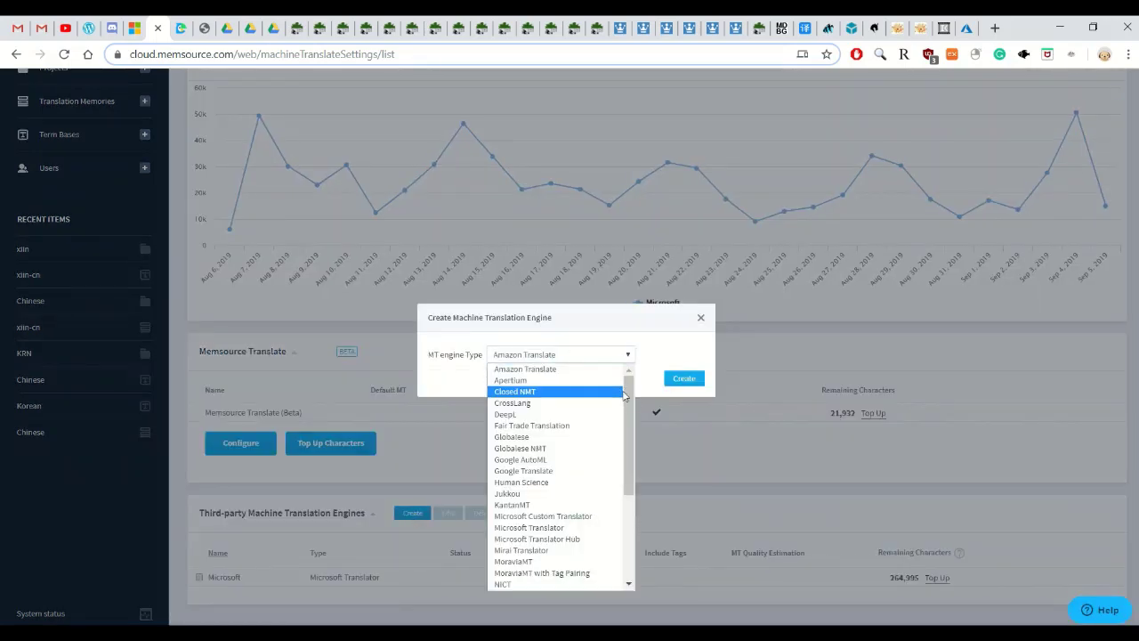
scroll(614, 401, down, 3)
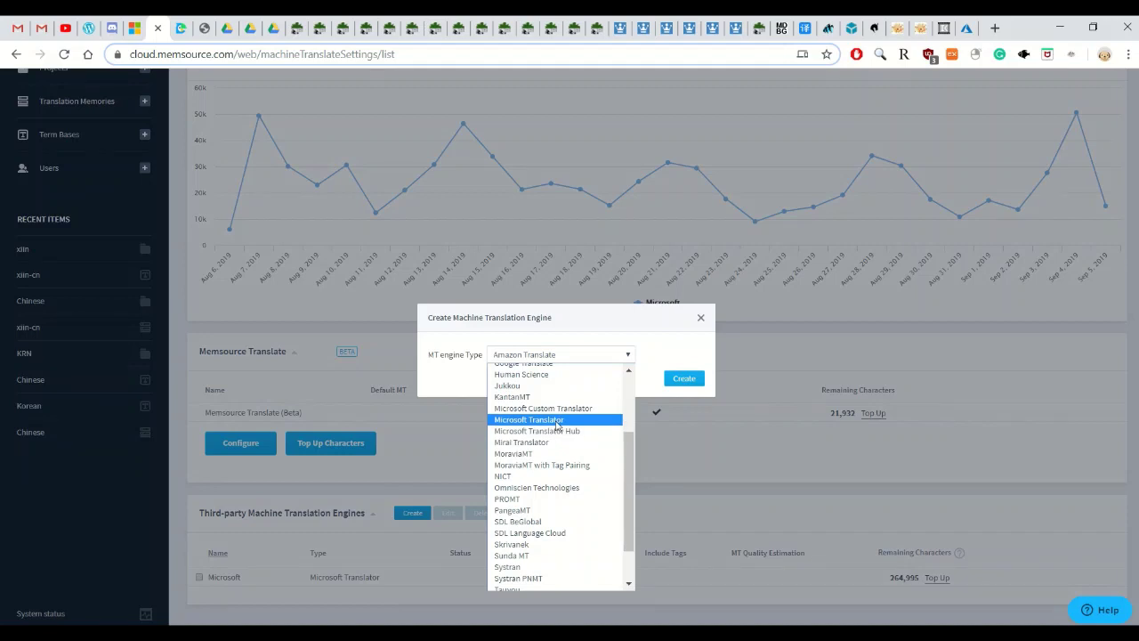
click(557, 420)
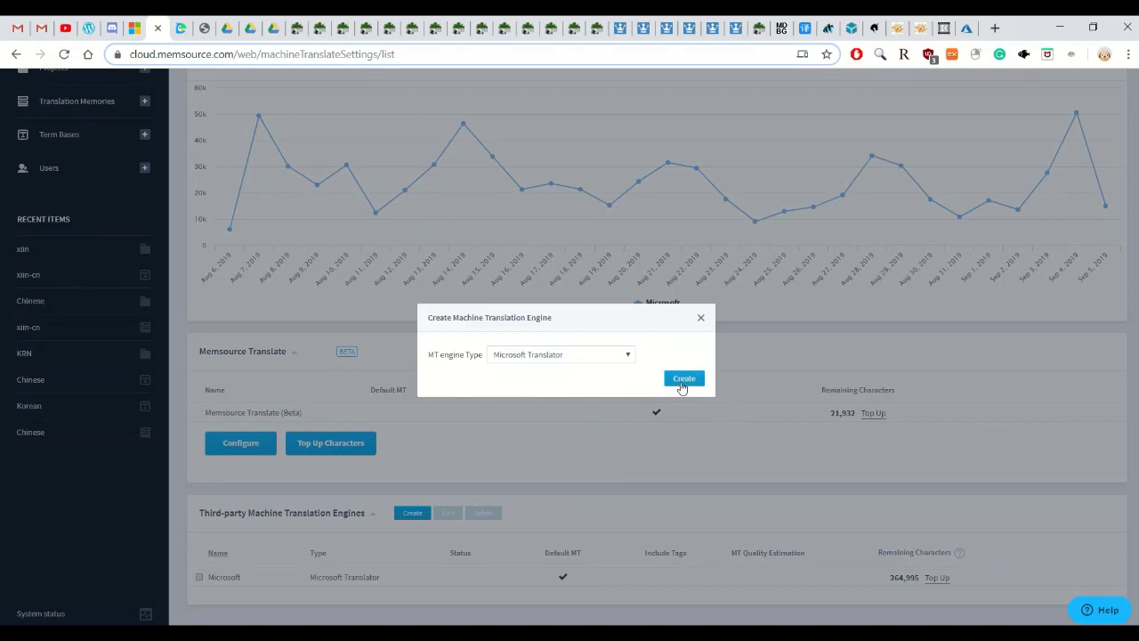
click(684, 379)
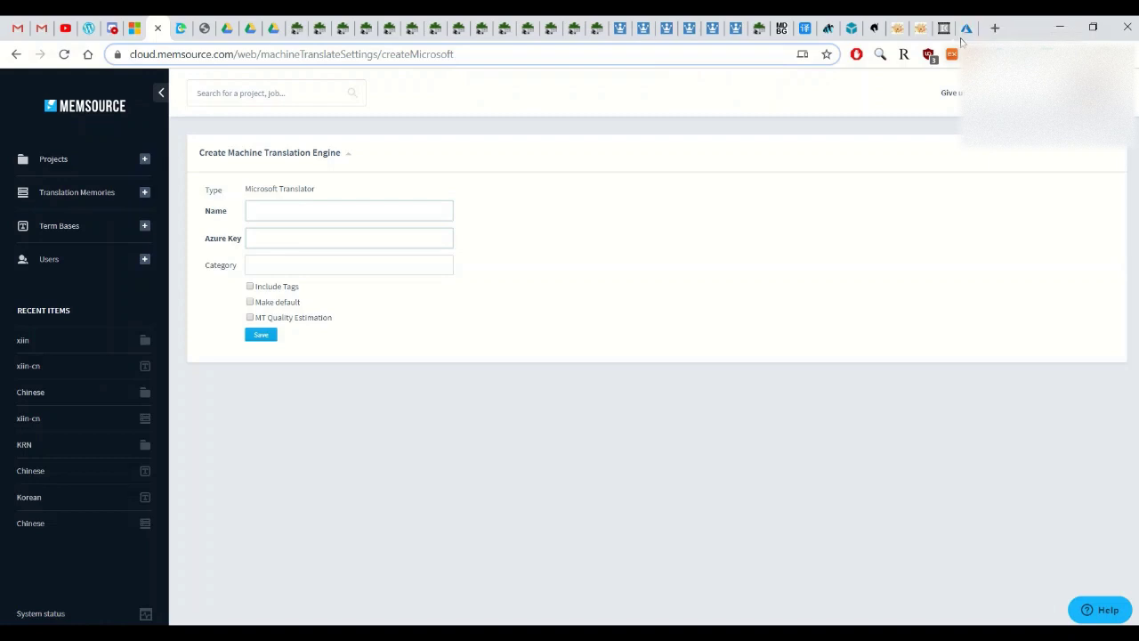
Switch to the Microsoft Azure portal and find and open Cognitive Services.
click(966, 28)
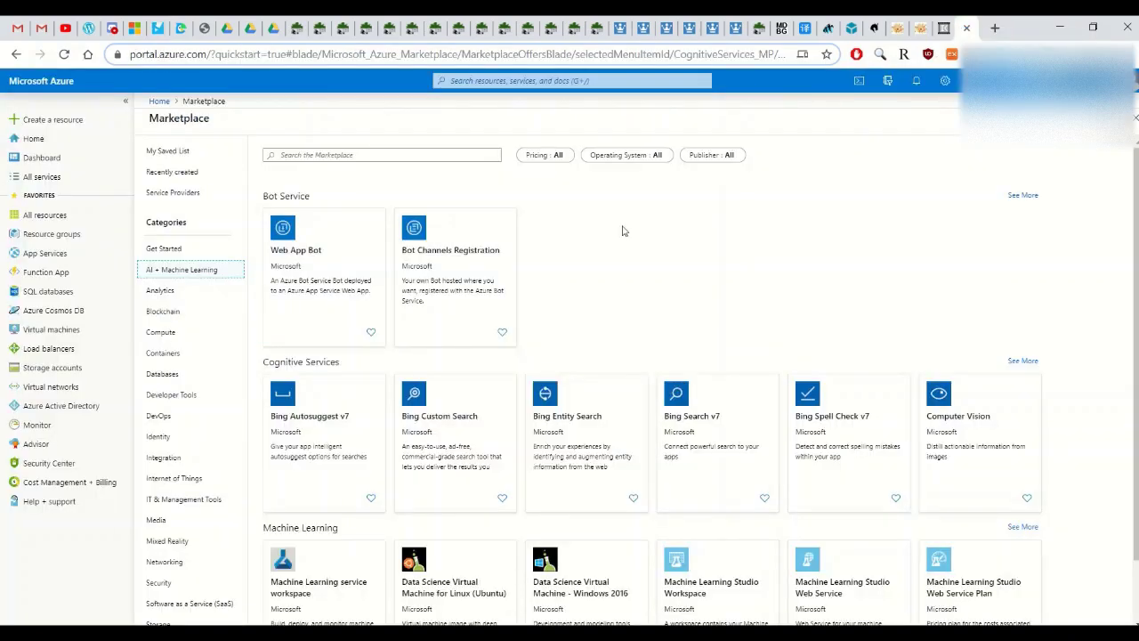
click(501, 85)
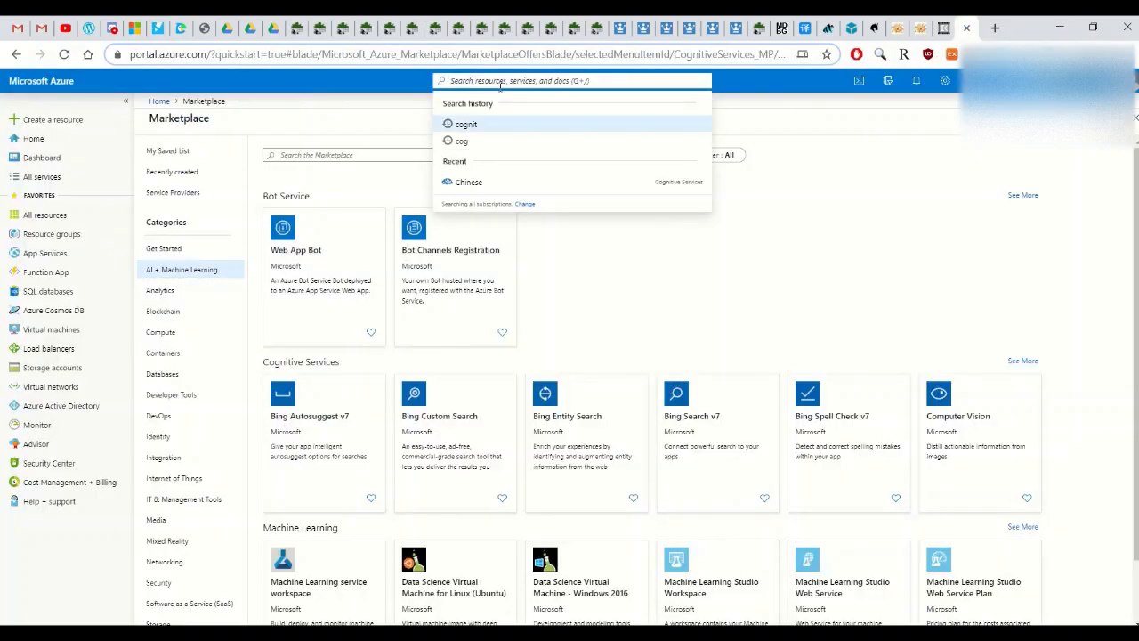
text(cogn)
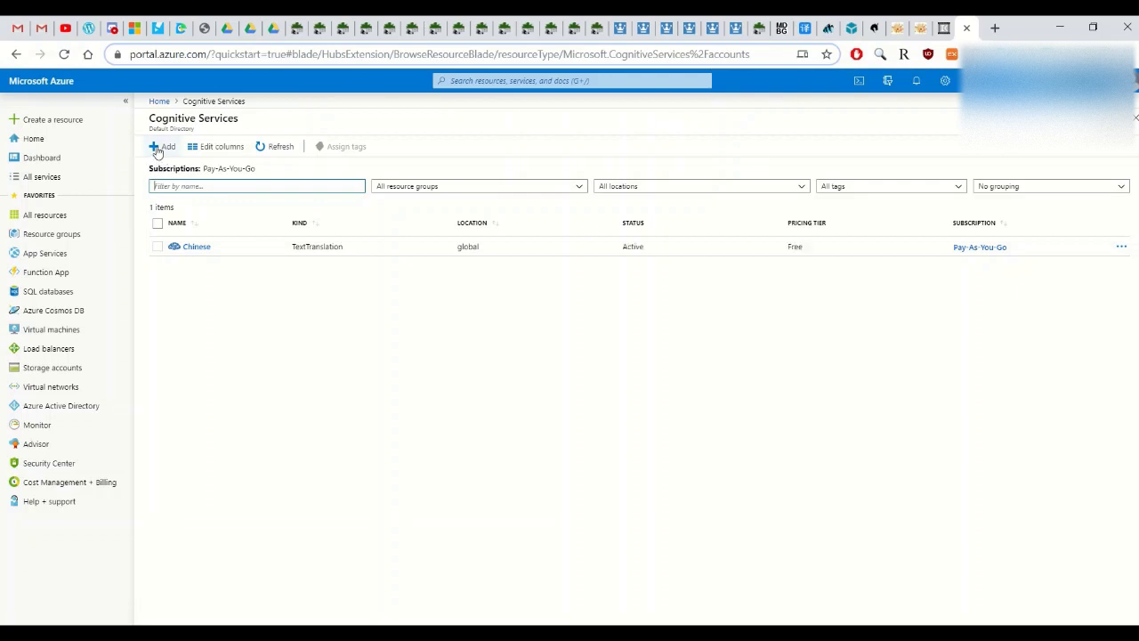
Add a service by searching the Marketplace for "text" and open the creation form for Translator Text.
click(156, 147)
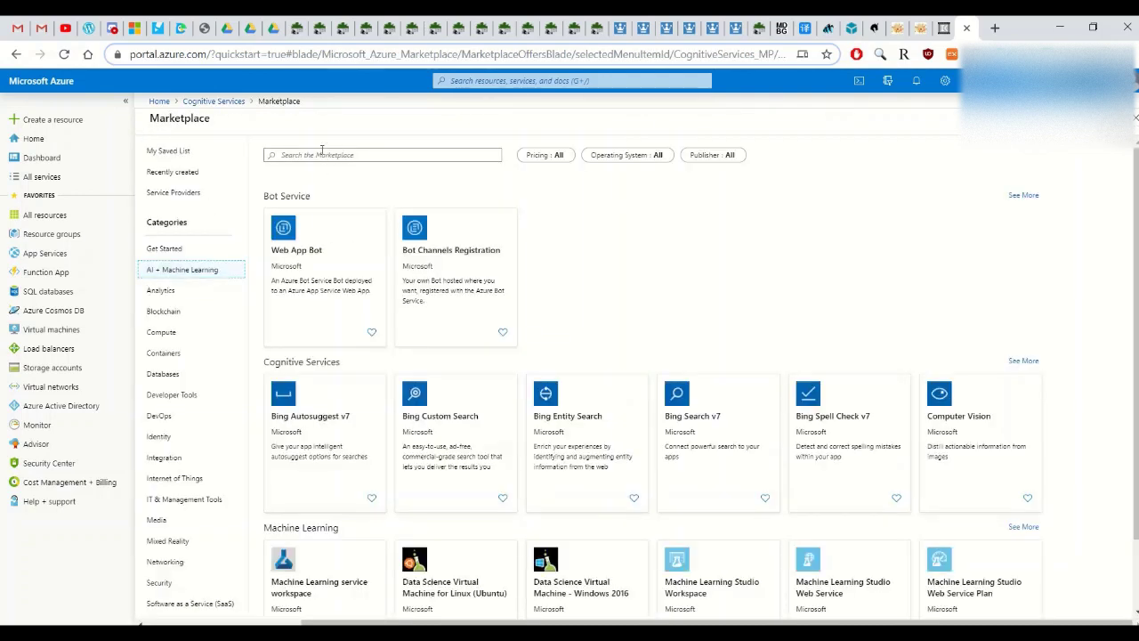
click(323, 153)
text(text)
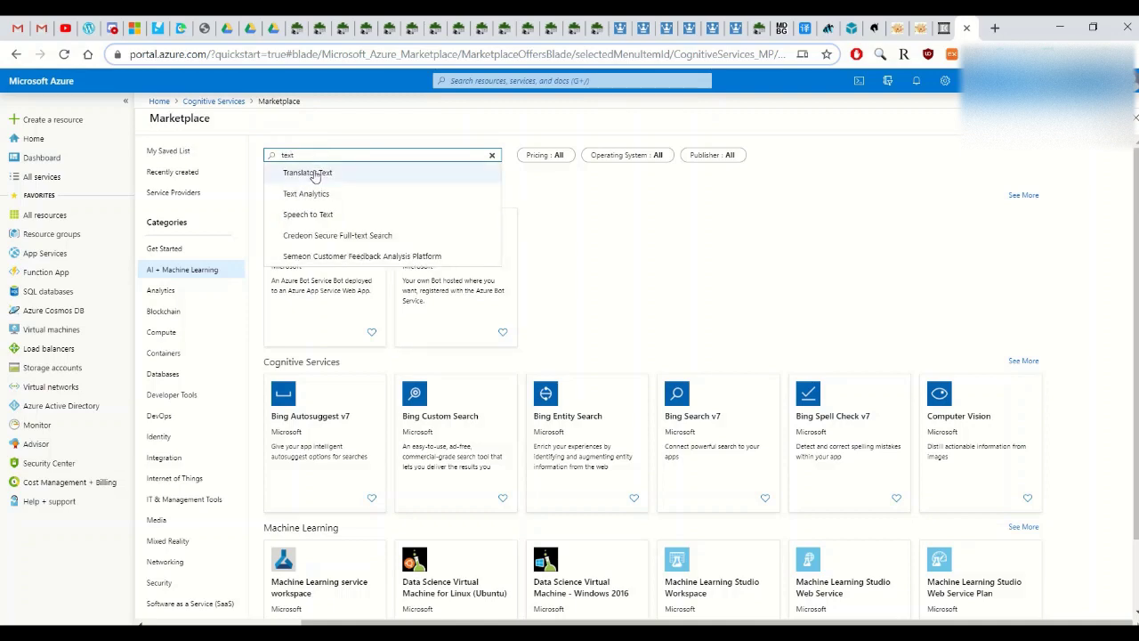
click(295, 181)
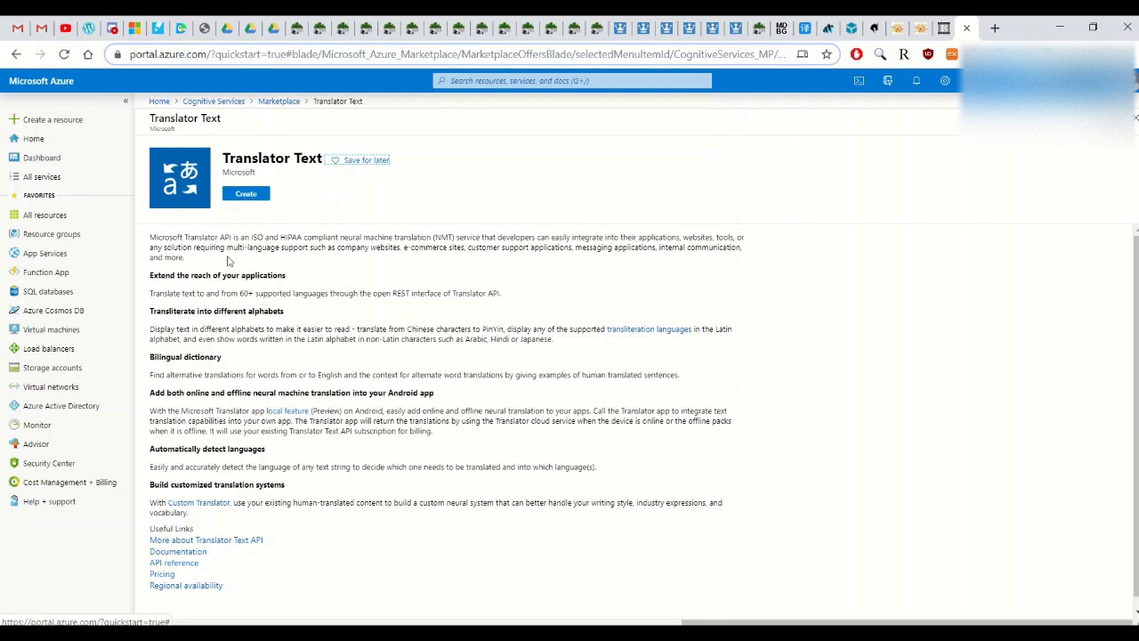
click(246, 193)
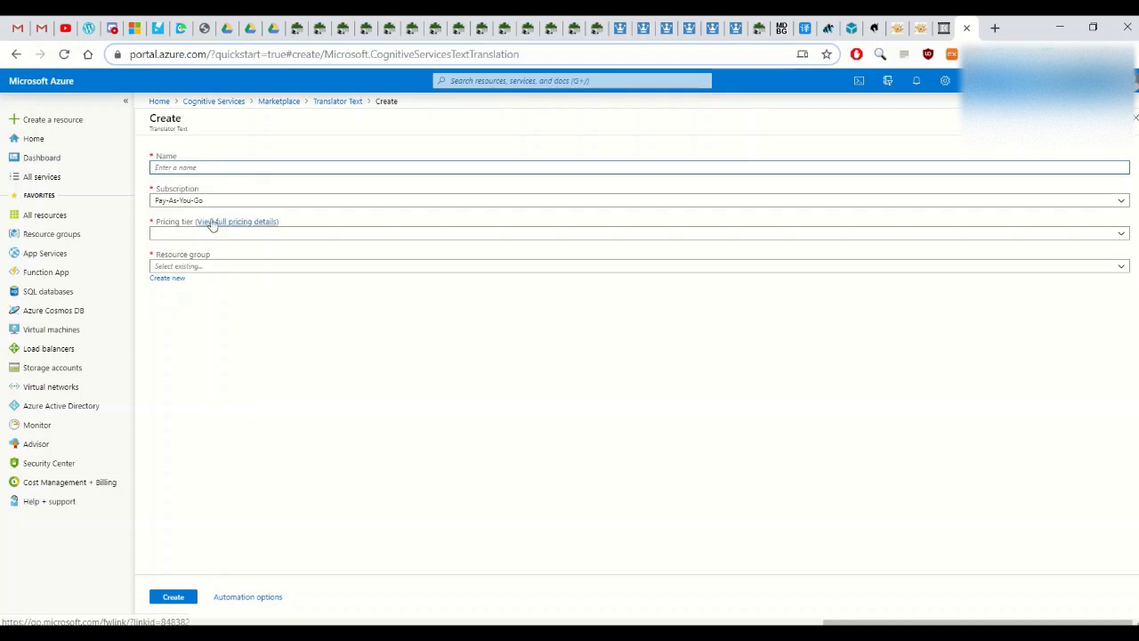
Open the full pricing details for Translator Text and examine the free, pay-as-you-go and volume discount tiers.
right_click(223, 222)
click(258, 227)
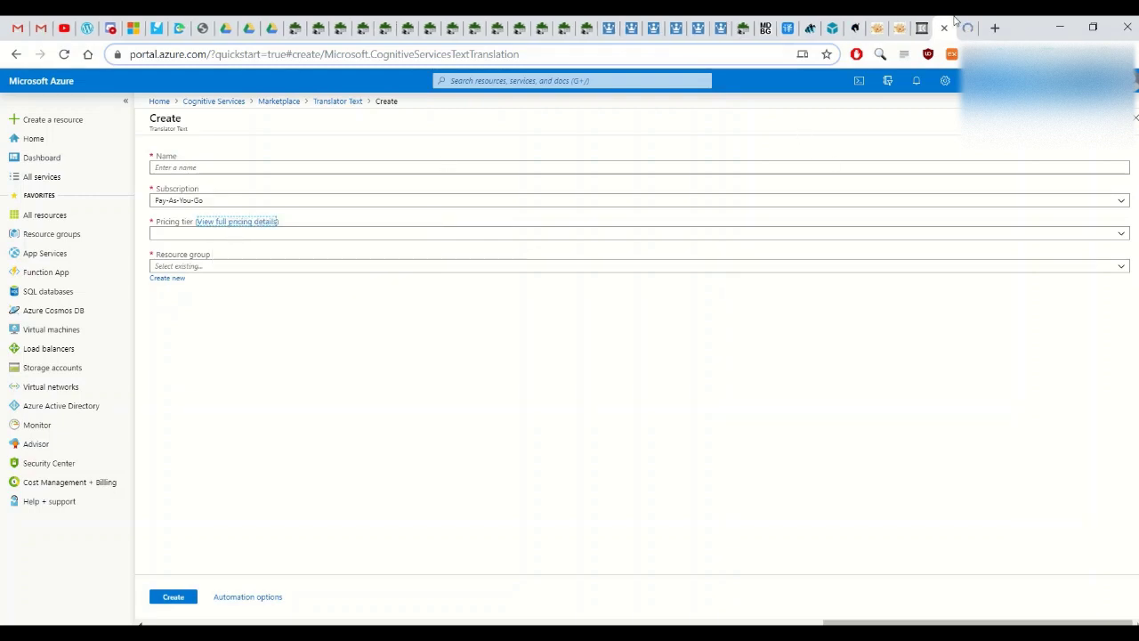
key(ctrl+Tab)
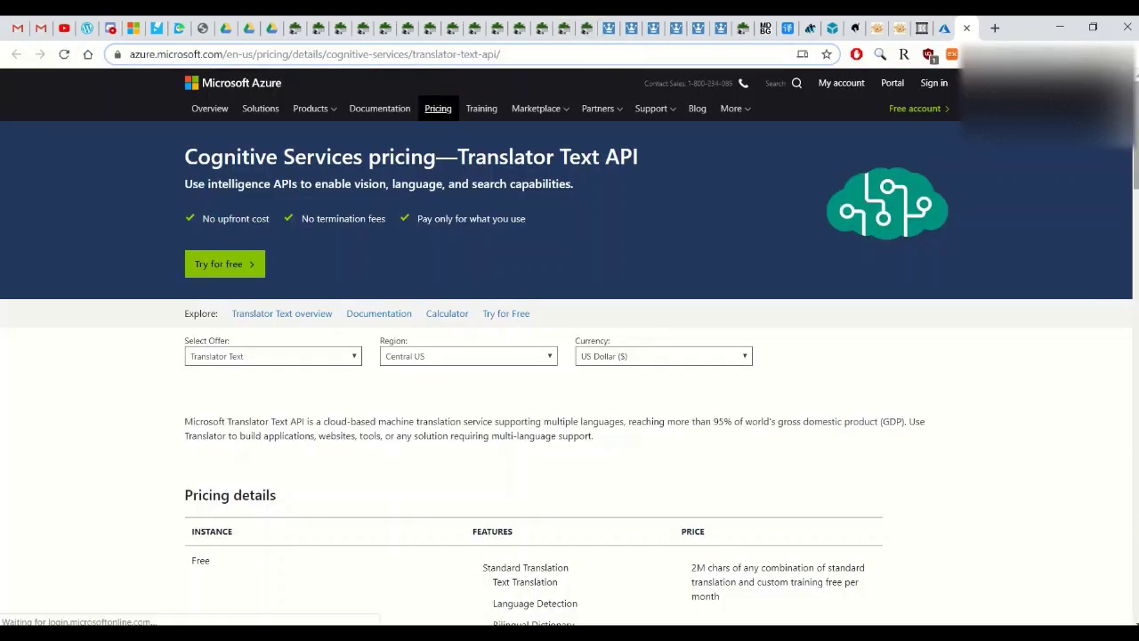
scroll(1135, 223, down, 4)
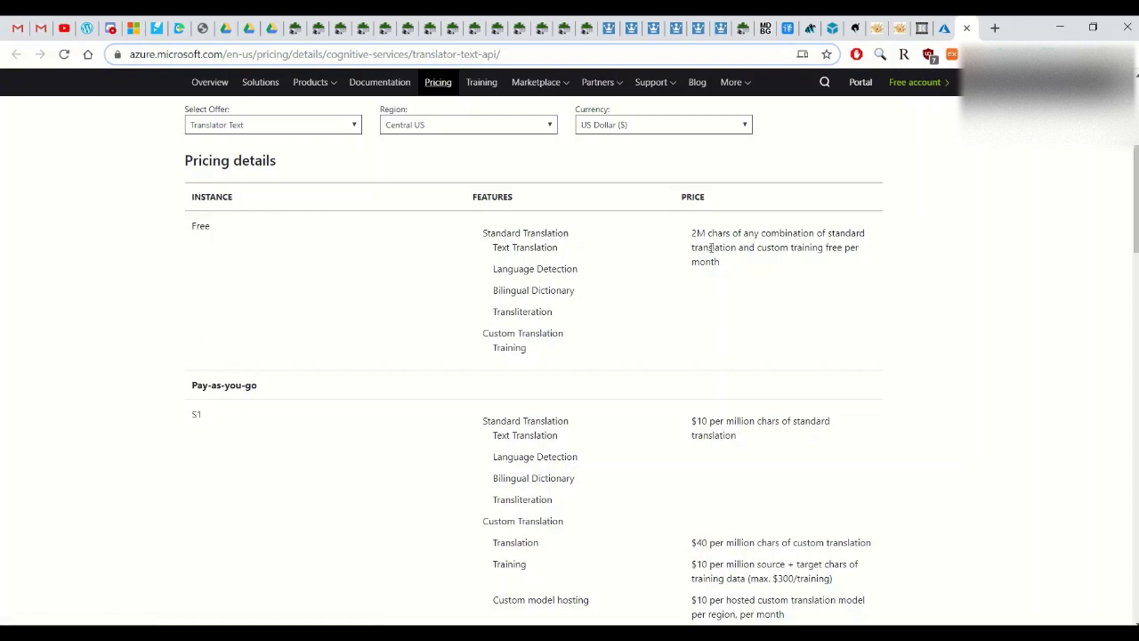
drag(1137, 223, 1137, 252)
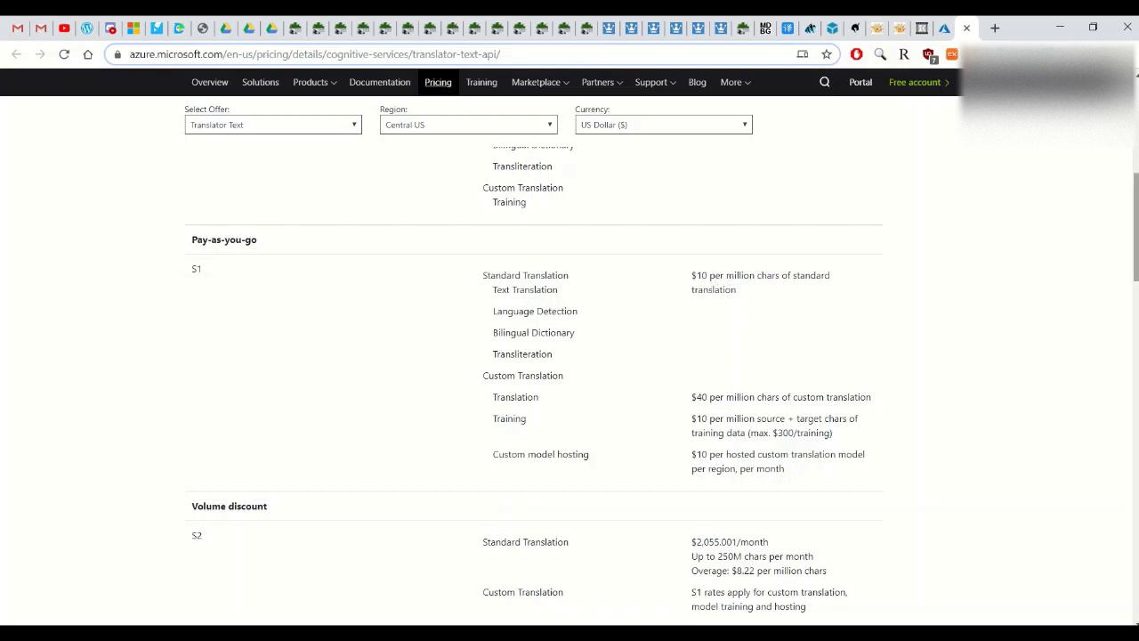
scroll(1040, 277, down, 3)
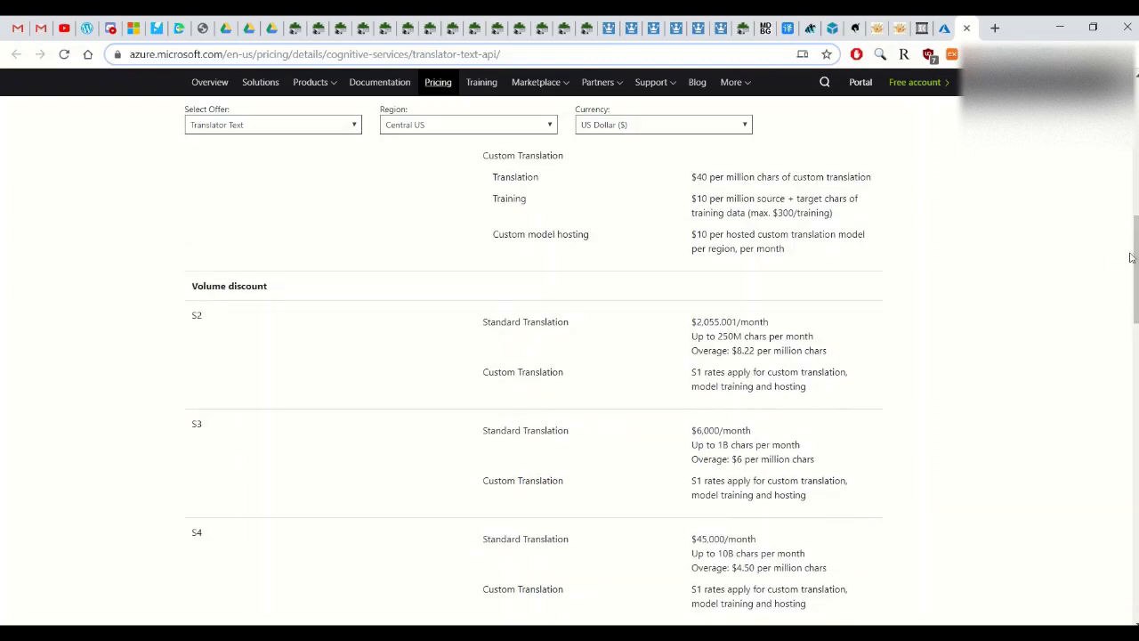
drag(1131, 254, 1133, 173)
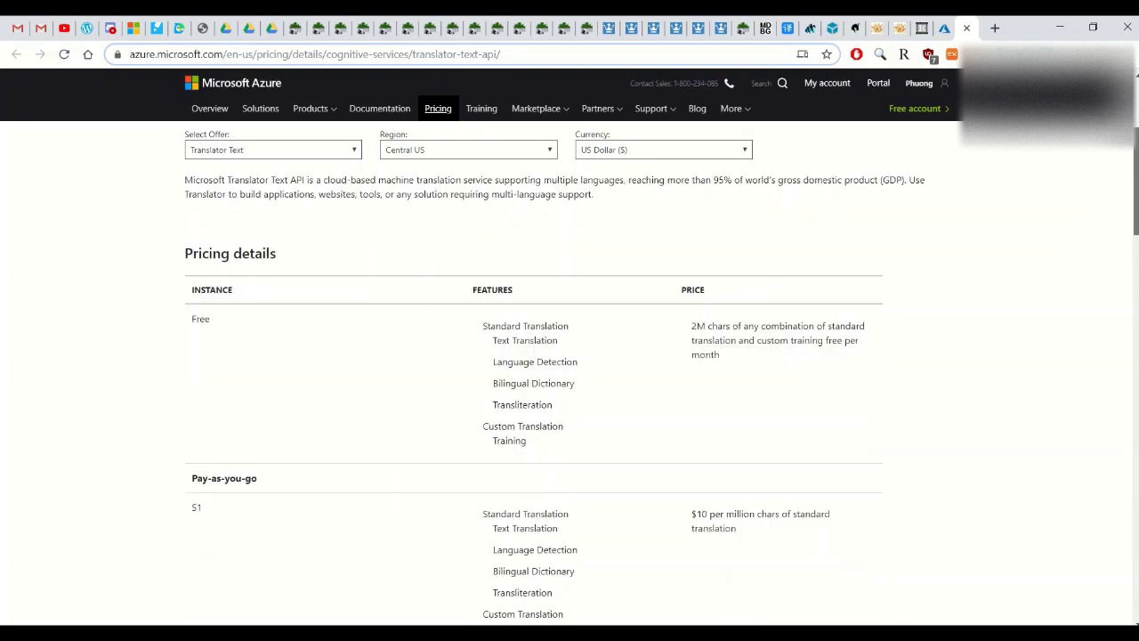
Return to the Translator Text creation form and review the available pricing tier options.
click(944, 27)
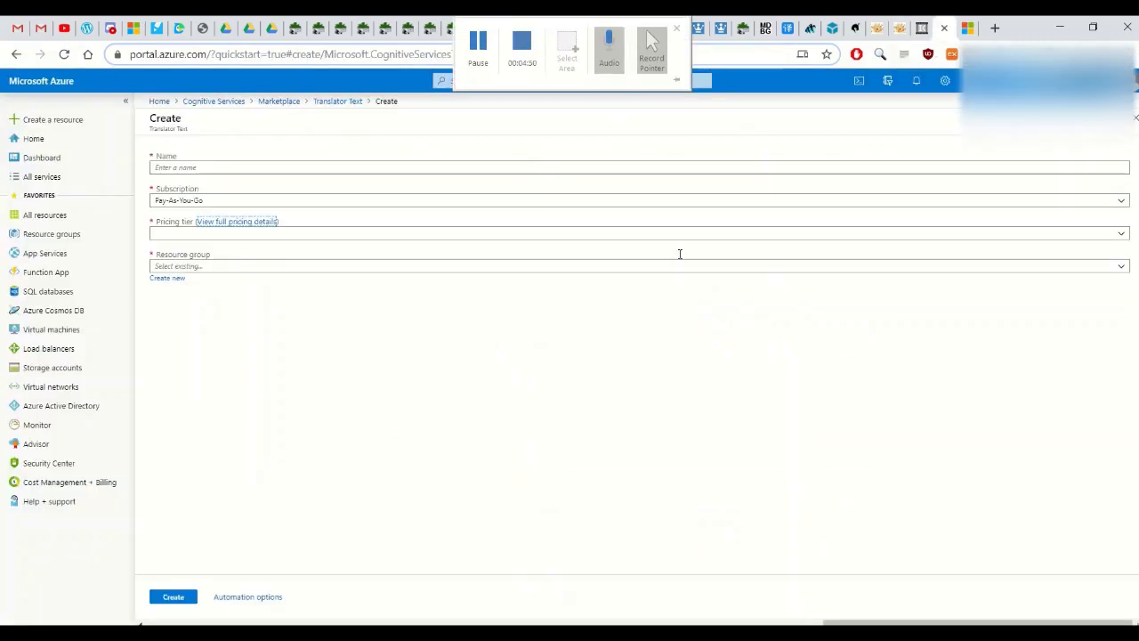
click(265, 236)
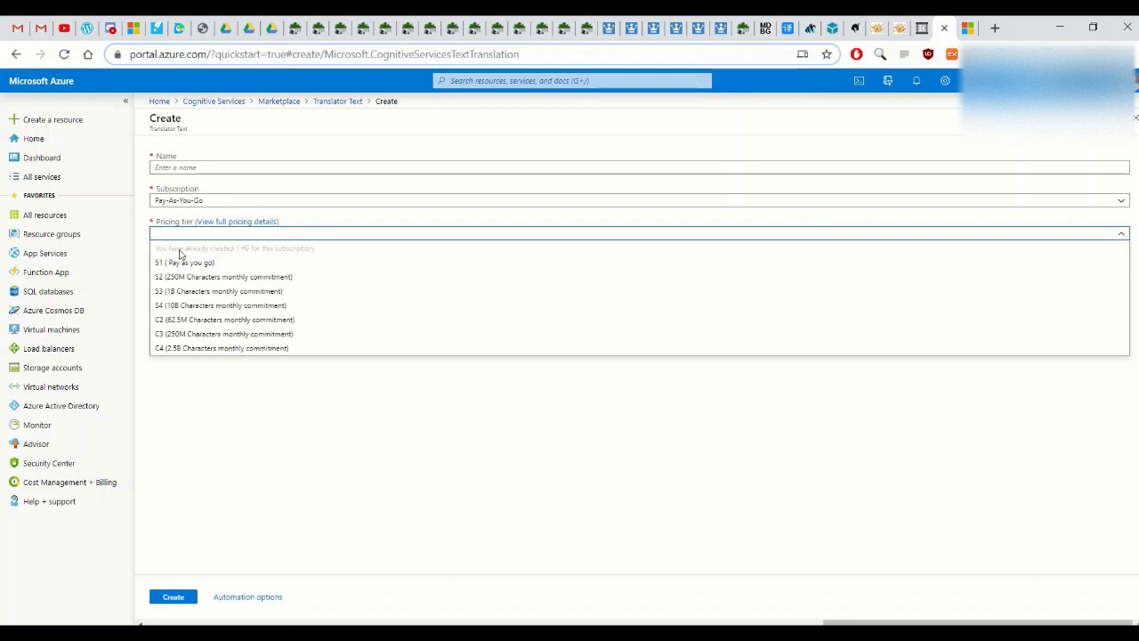
click(229, 382)
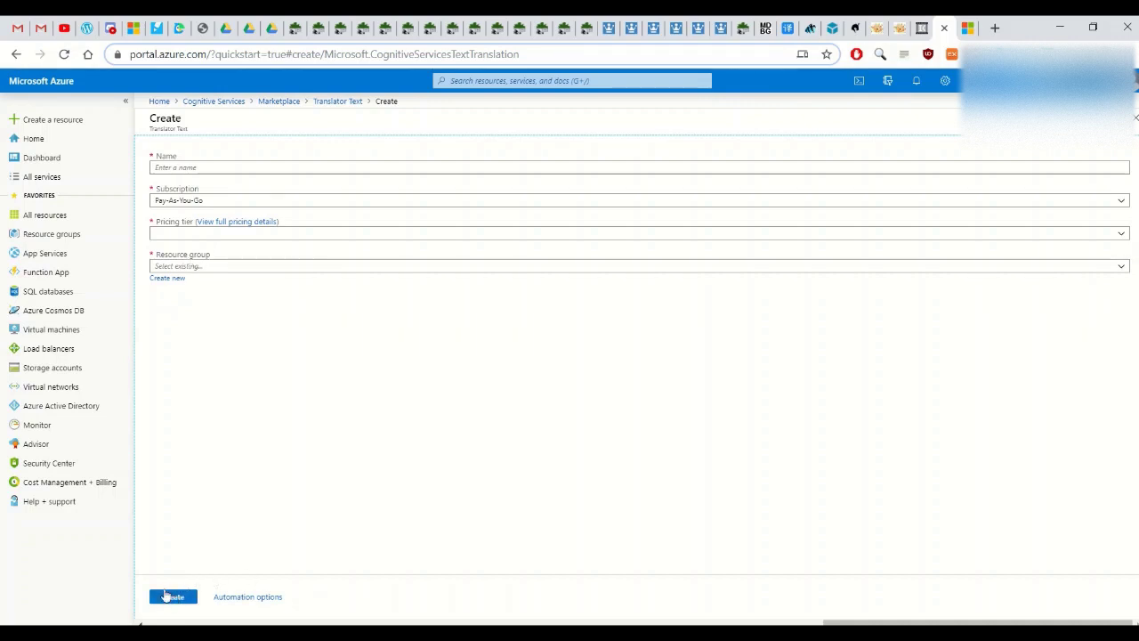
Go back to the Cognitive Services list and open the keys of the Chinese resource.
click(335, 102)
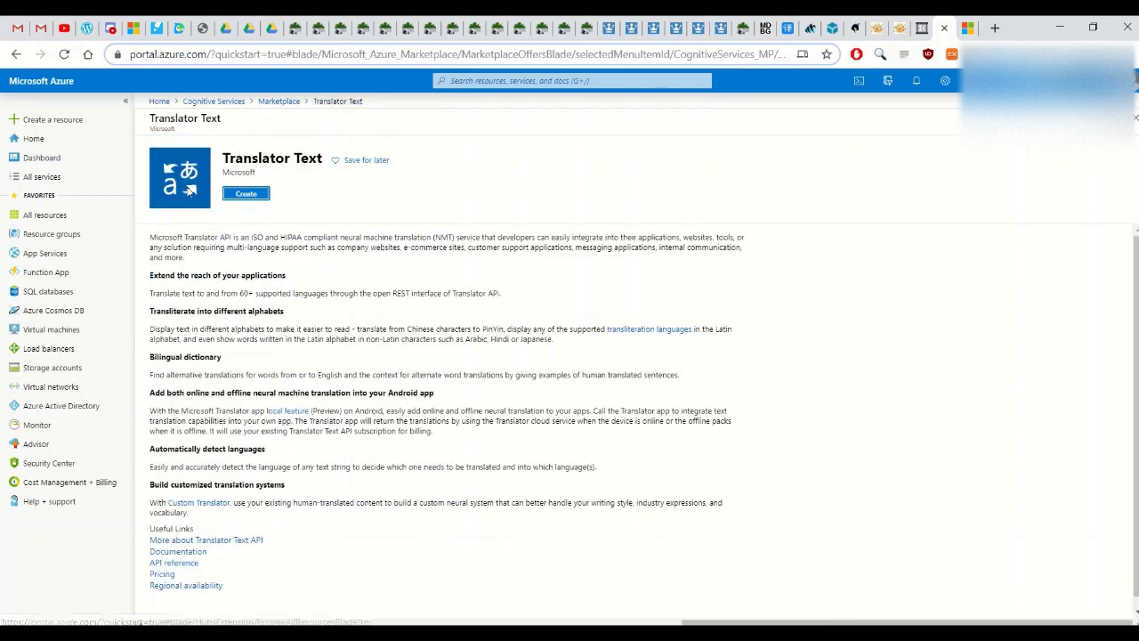
click(211, 103)
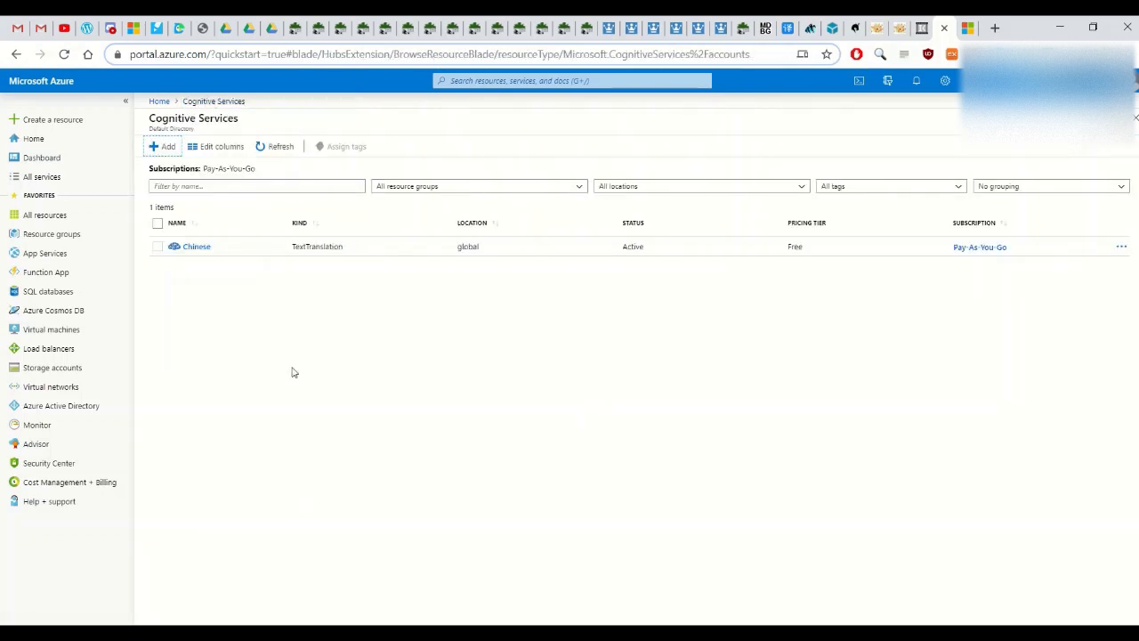
click(194, 247)
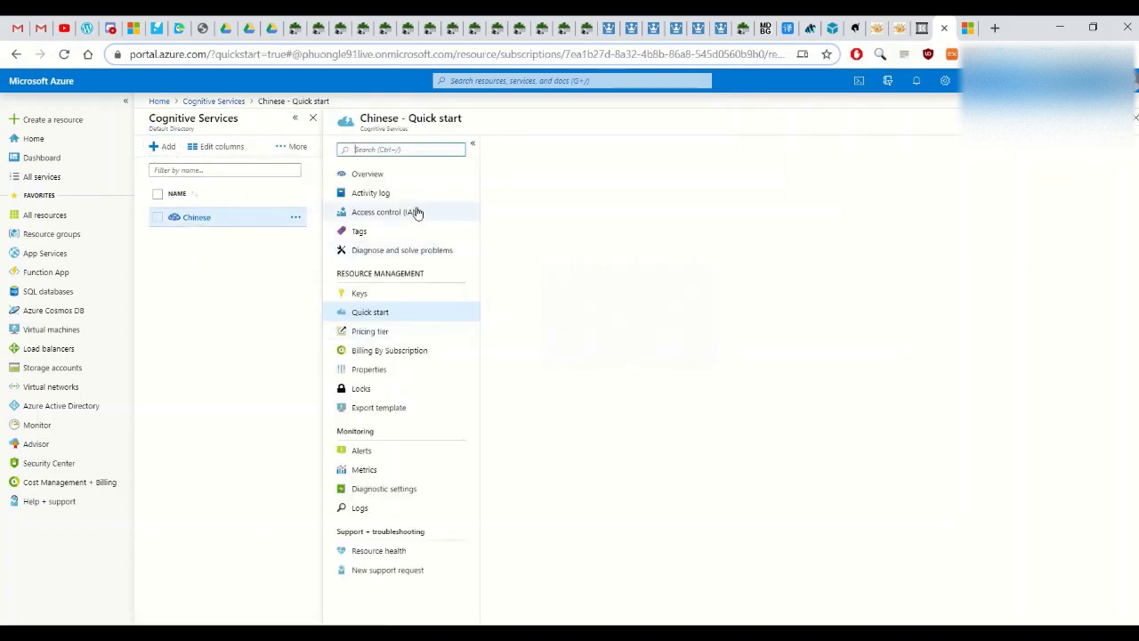
click(381, 297)
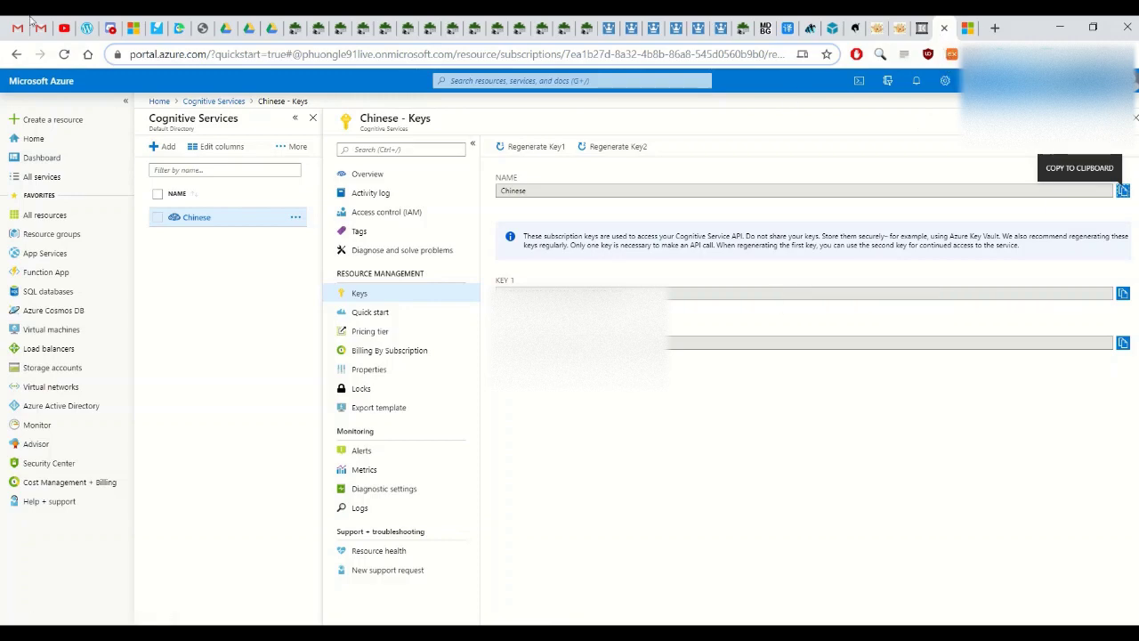
Switch to the Memsource form for creating a Microsoft Translator engine and check the Azure Key field.
click(157, 27)
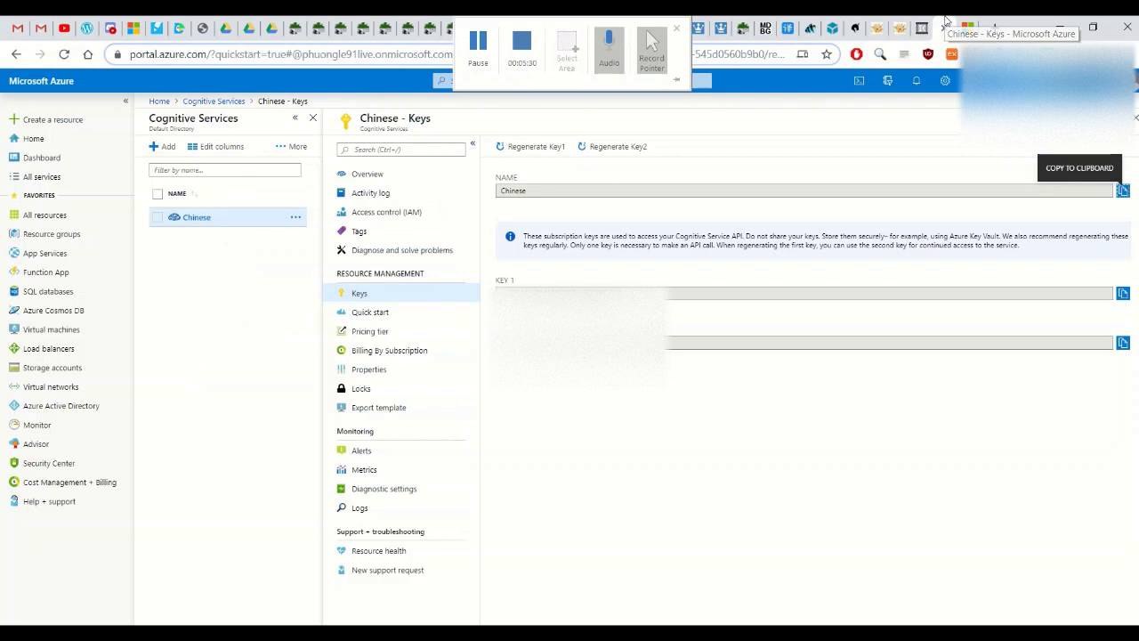
click(936, 27)
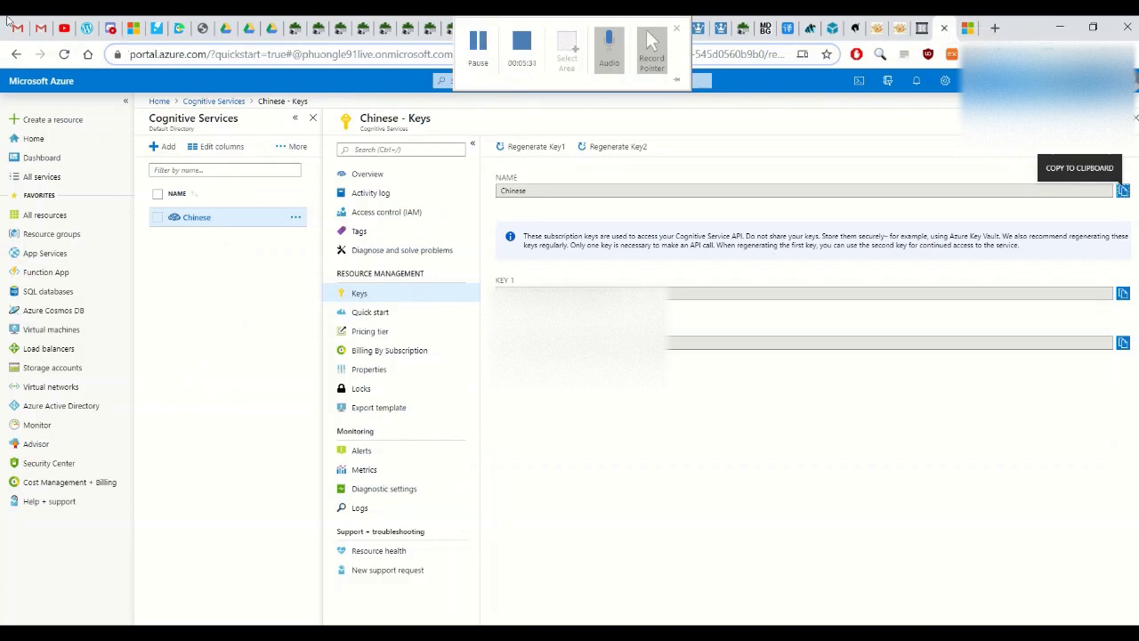
click(156, 27)
click(329, 239)
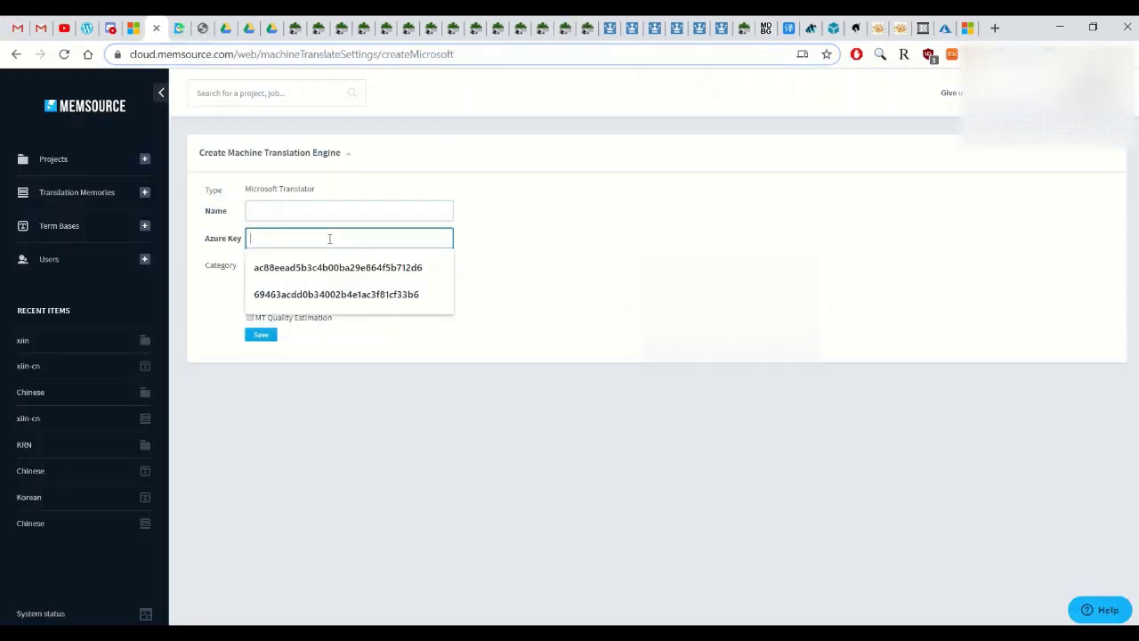
click(575, 226)
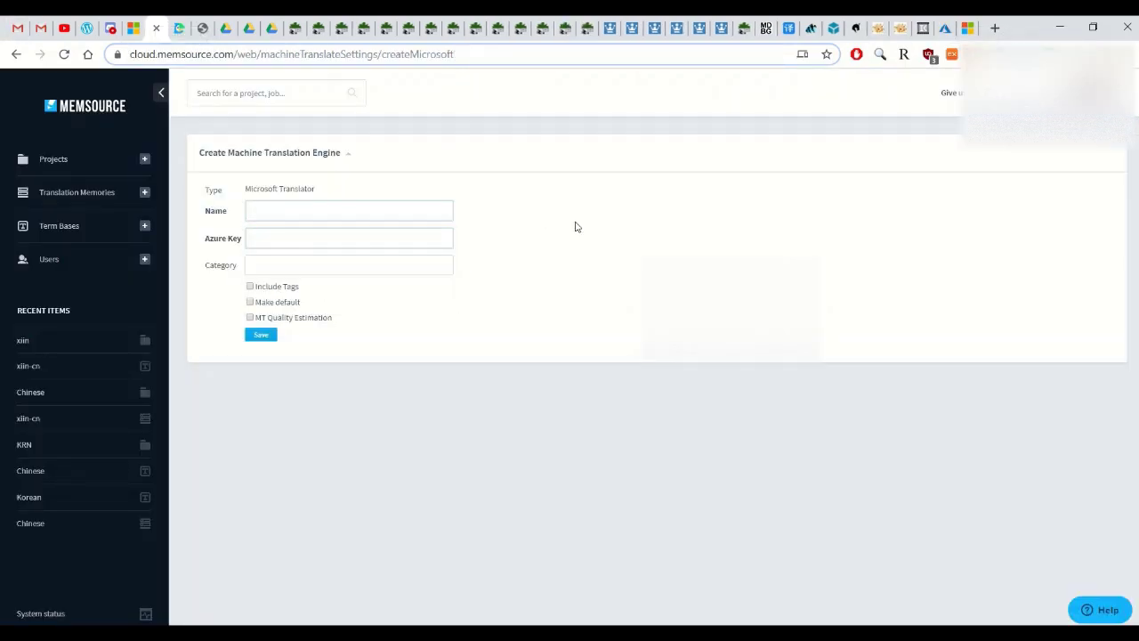
Check the engine's Name field and set the category to General.
click(369, 215)
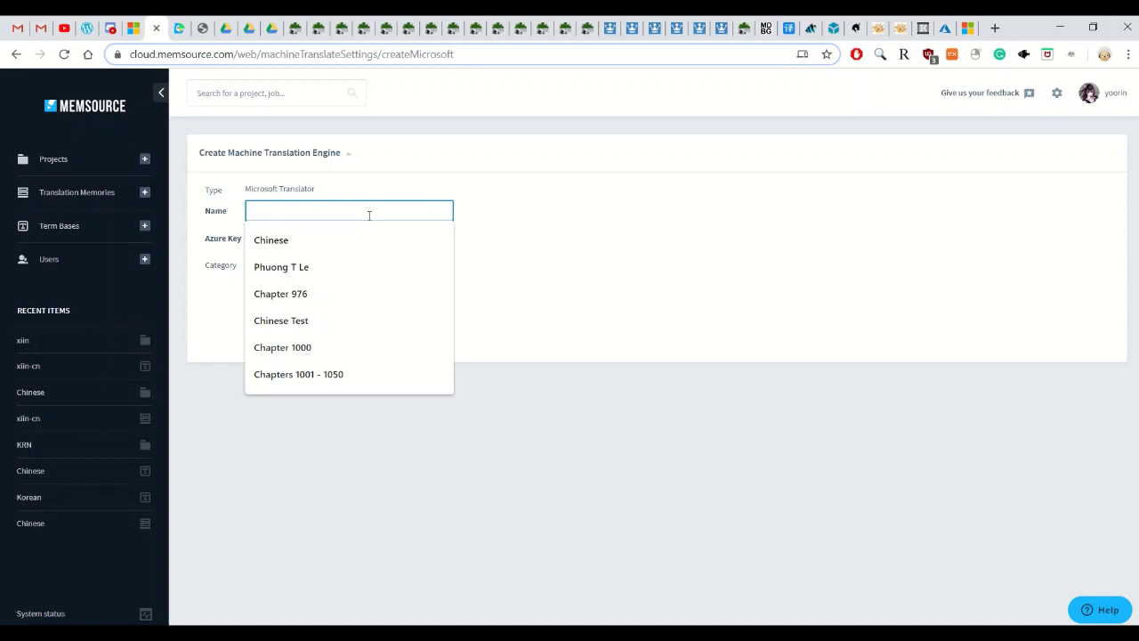
click(599, 276)
click(364, 264)
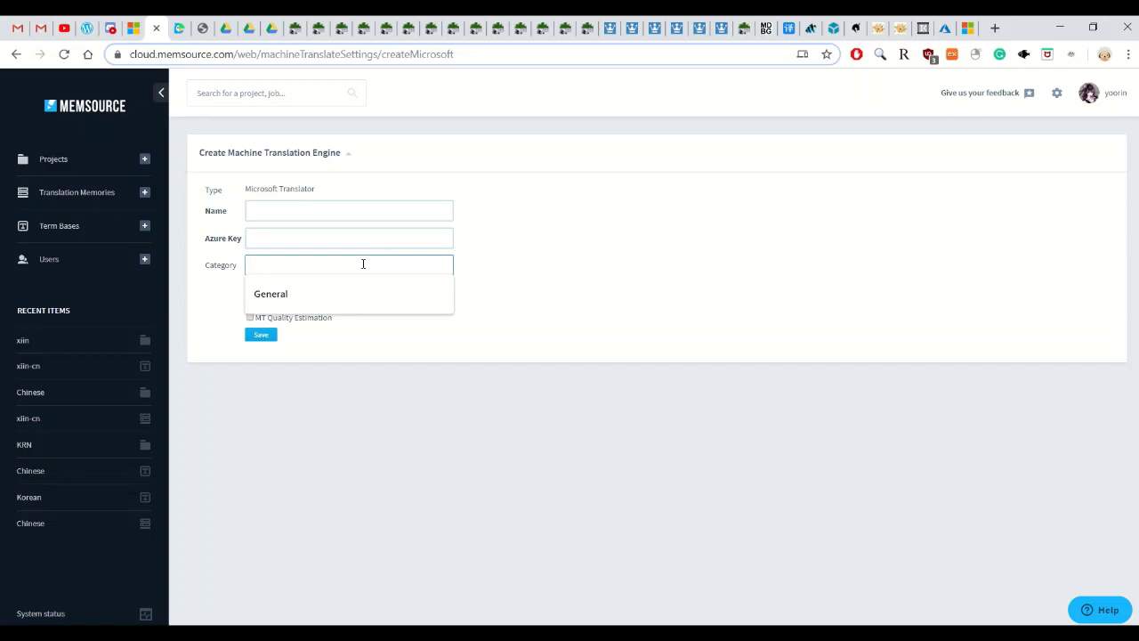
text(General)
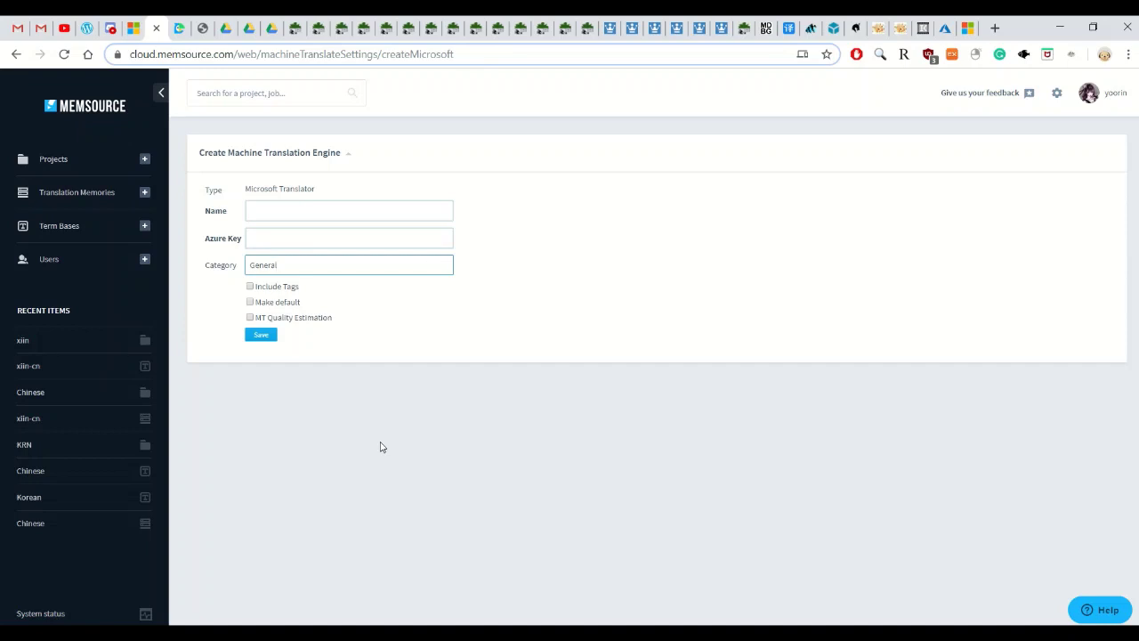
Open the KRN project for editing and expand its Machine Translation Engine settings.
click(54, 170)
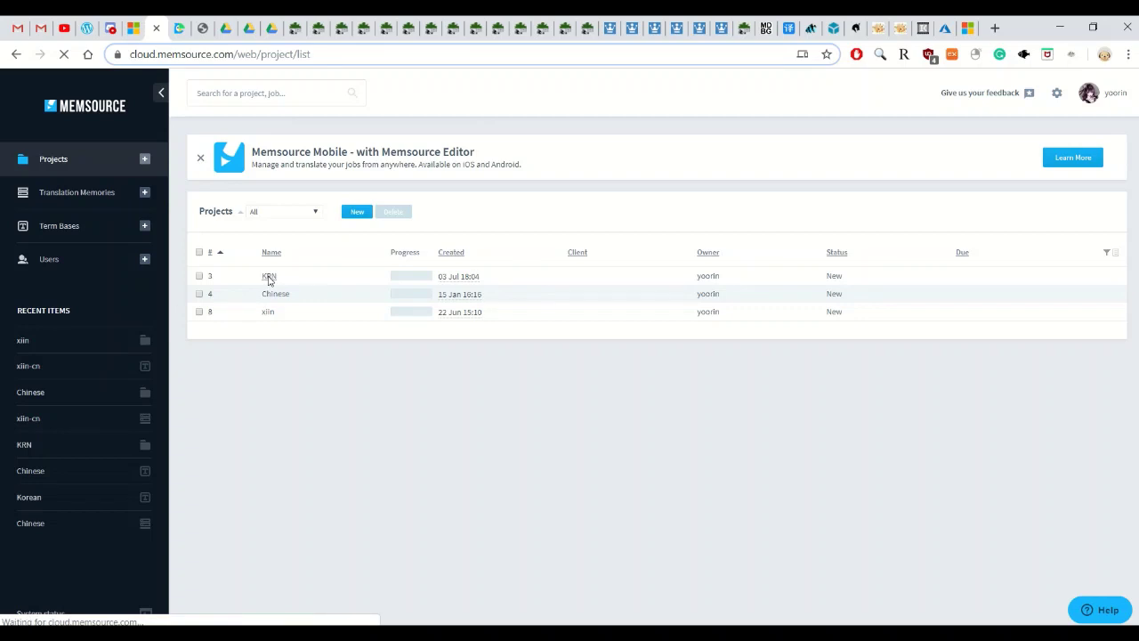
click(269, 276)
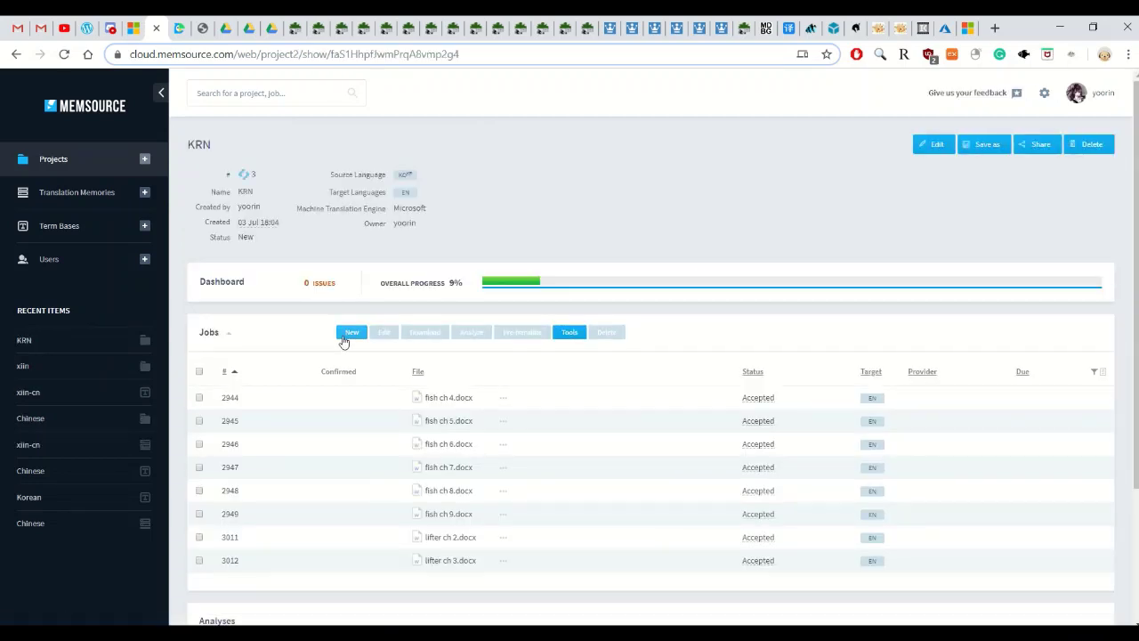
click(927, 149)
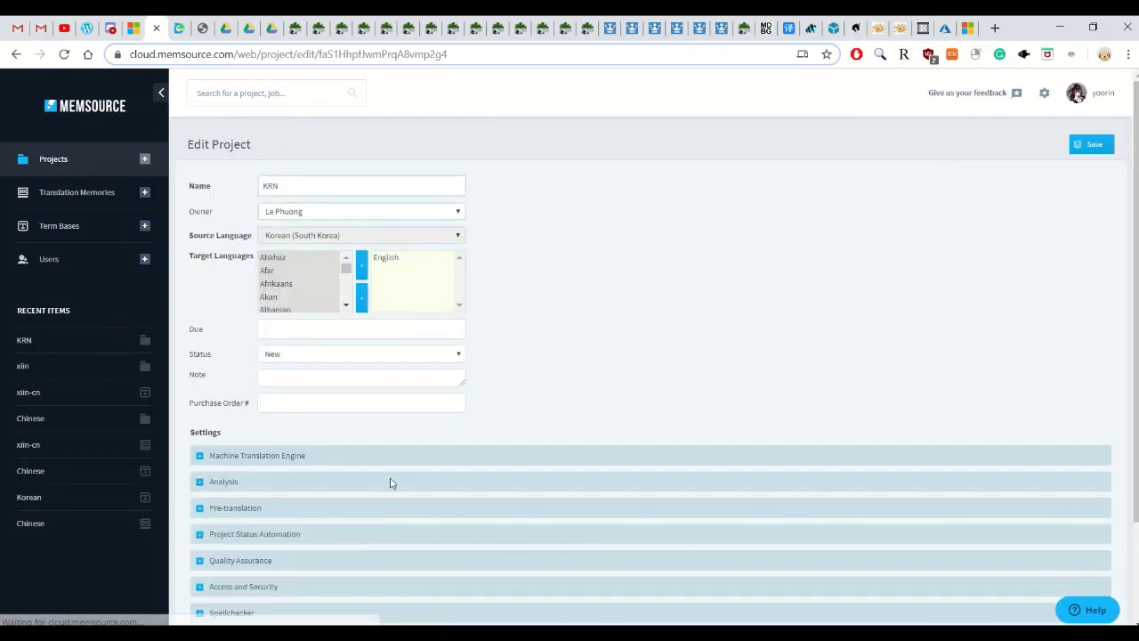
click(246, 455)
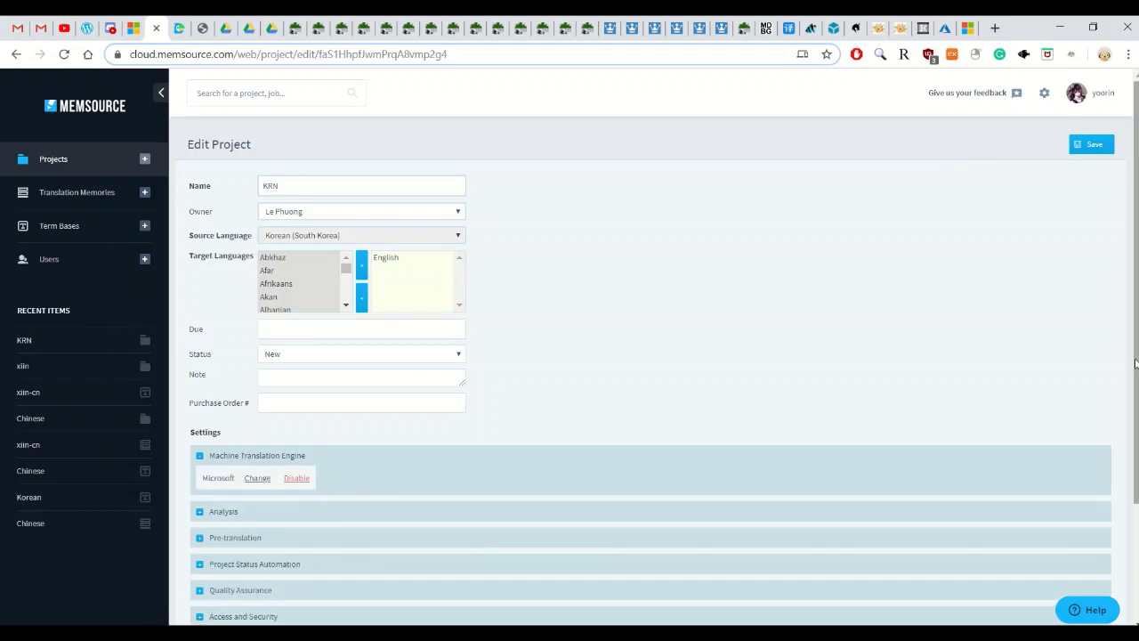
Review the remaining settings sections of the KRN project and go back to the project list.
scroll(1135, 363, down, 2)
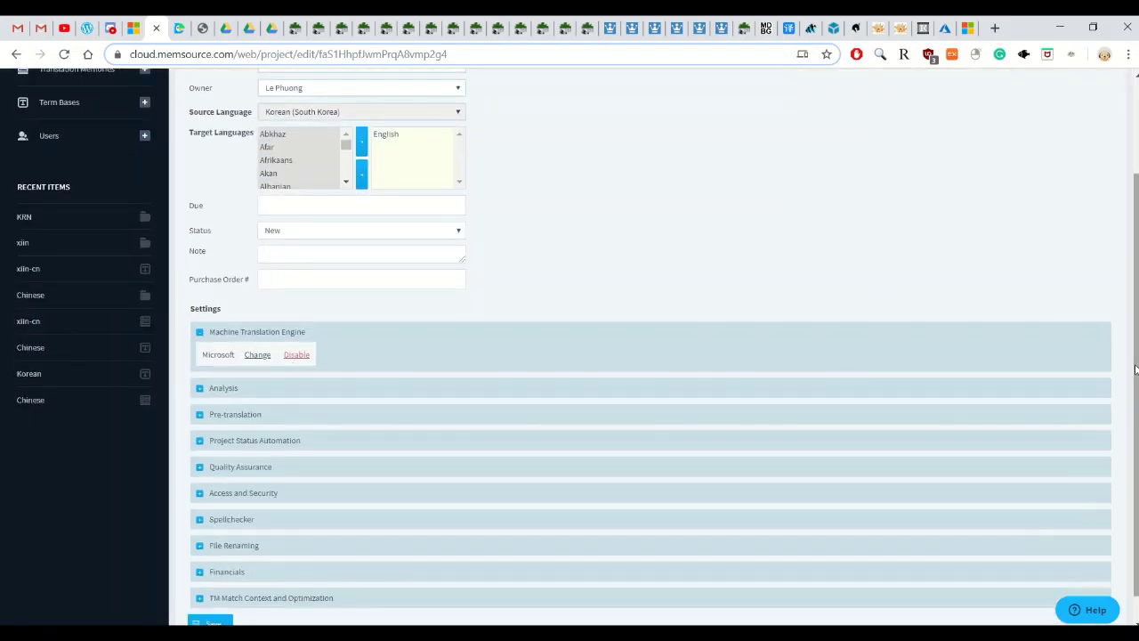
scroll(1131, 383, down, 1)
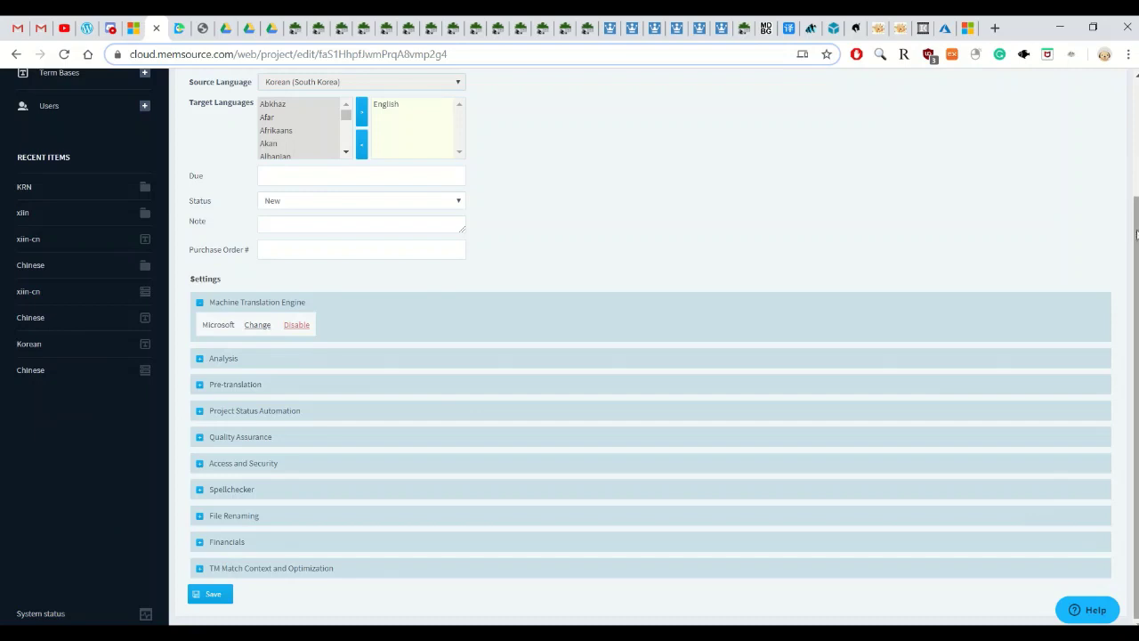
scroll(1135, 239, up, 3)
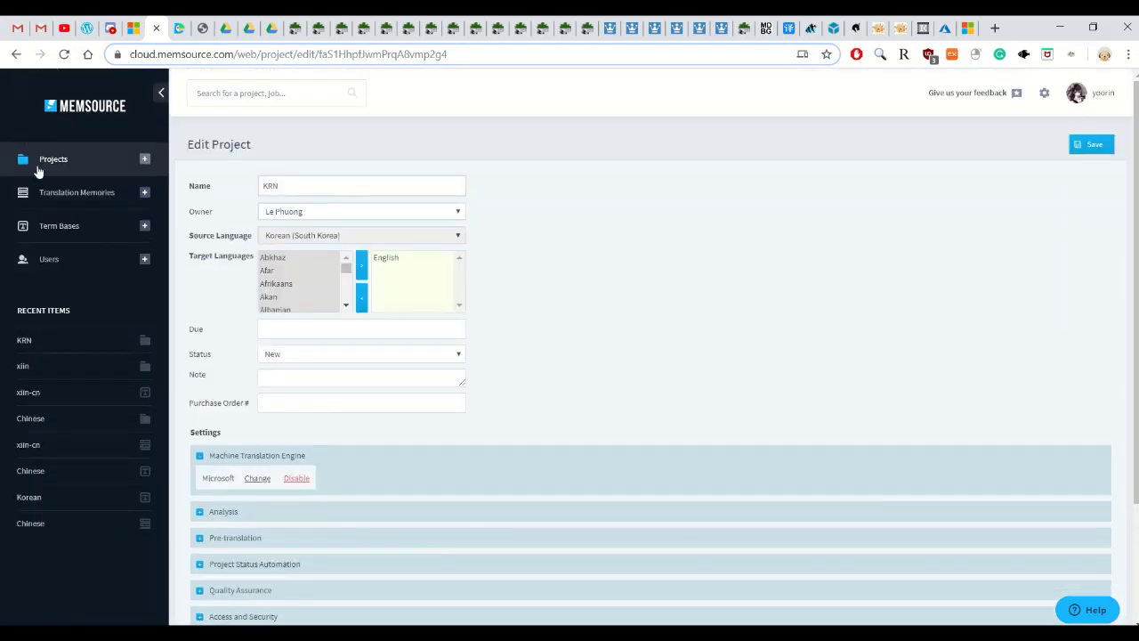
click(55, 164)
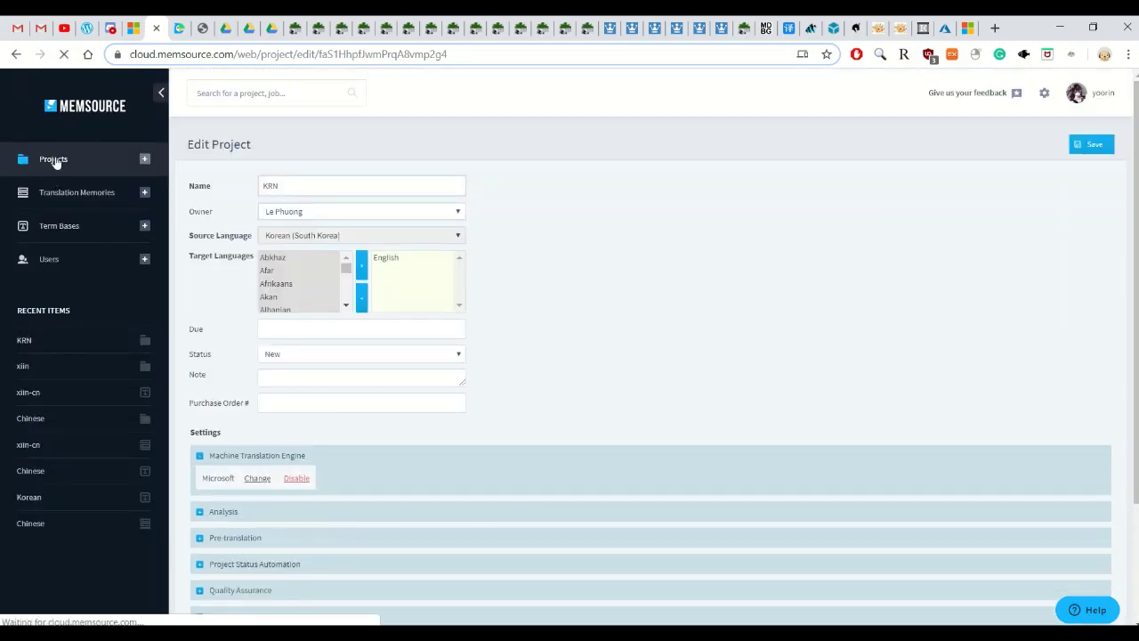